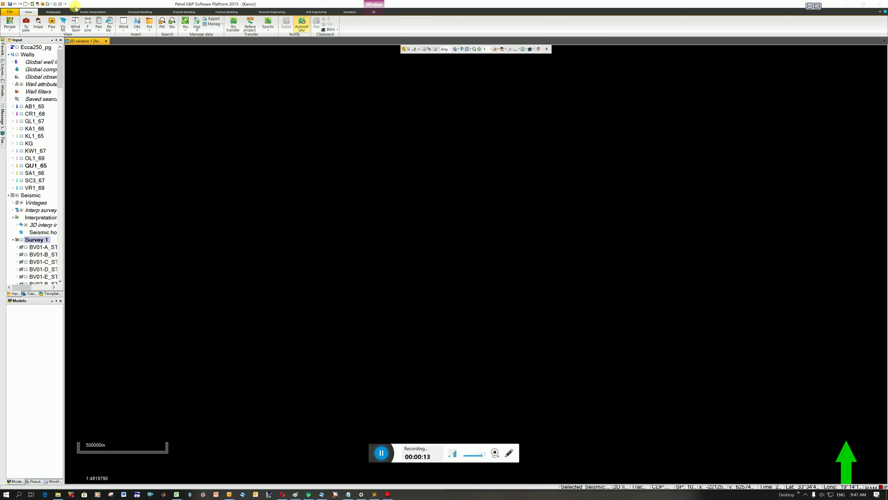
- From the Well Engineering tab, start a General well data import and centre the file chooser
left_click(29, 13)
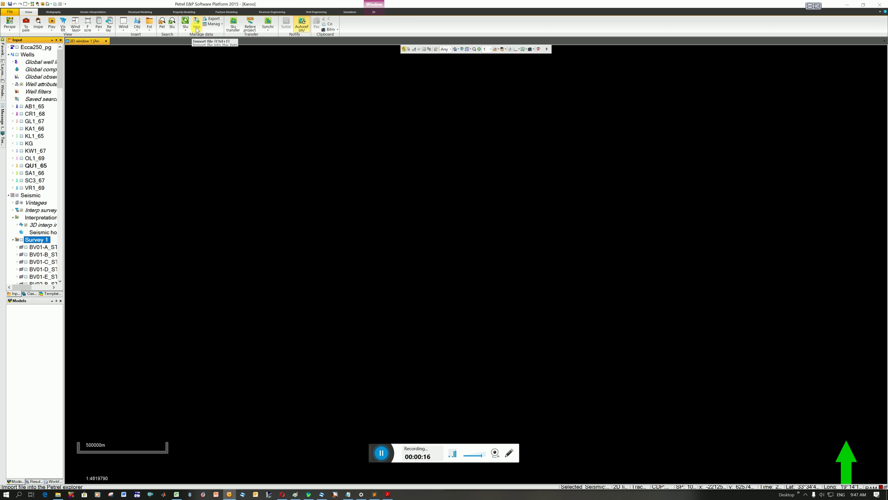
left_click(323, 12)
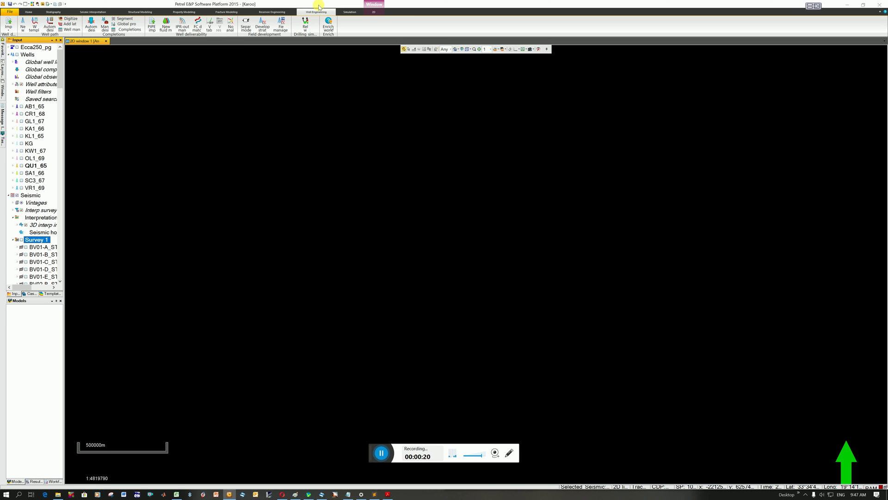
left_click(9, 31)
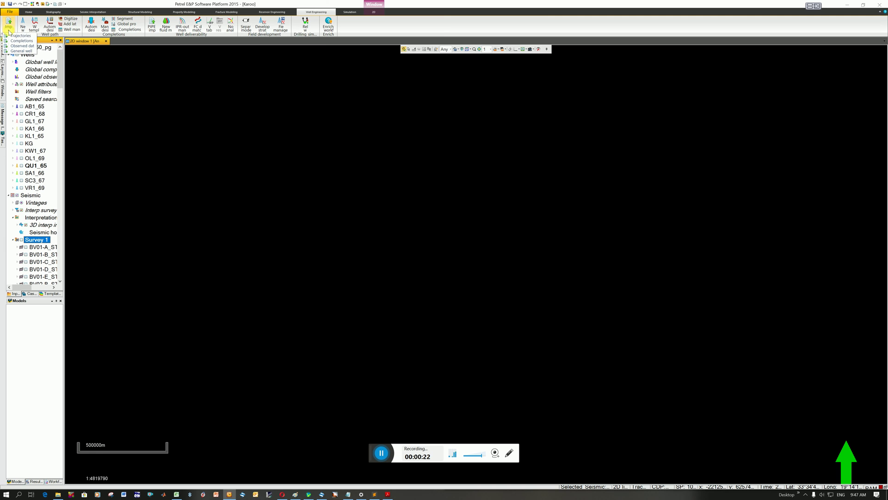
left_click(29, 52)
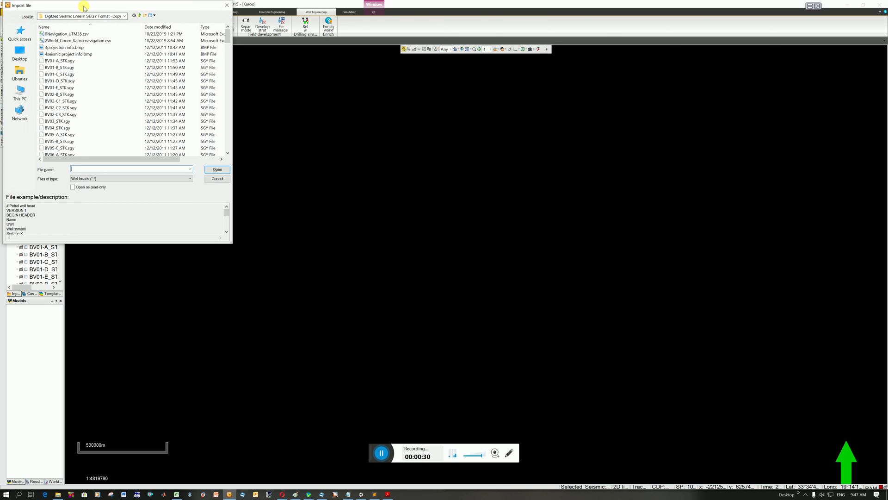
left_click_drag(85, 7, 182, 102)
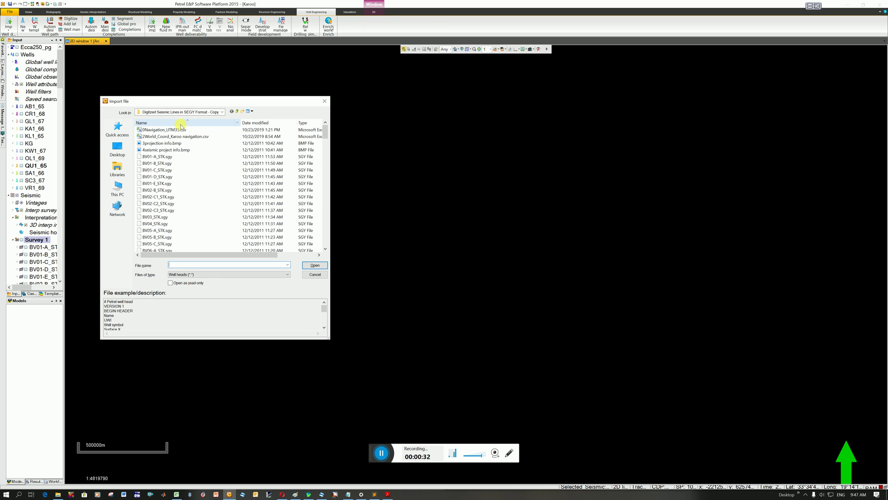
- Browse up to Petrel > Kingdom Export > Wells and try importing Wells_UTM35.csv
scroll(234, 179, "down", 4)
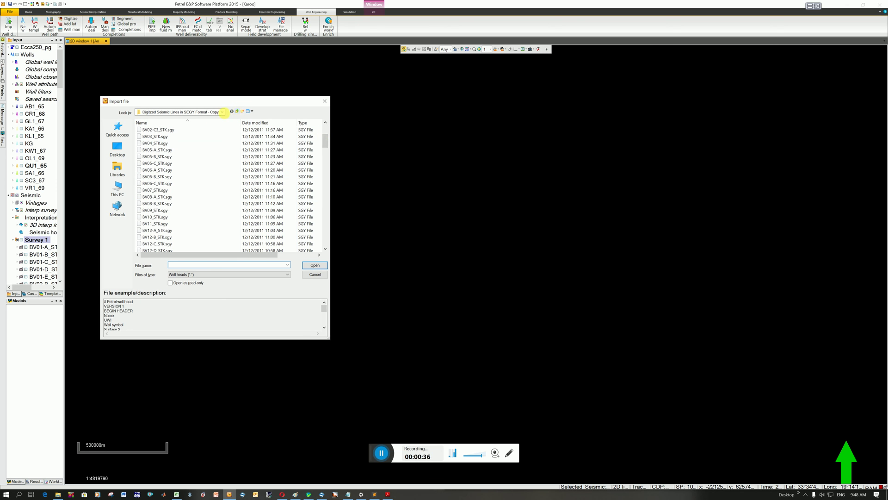
left_click(236, 112)
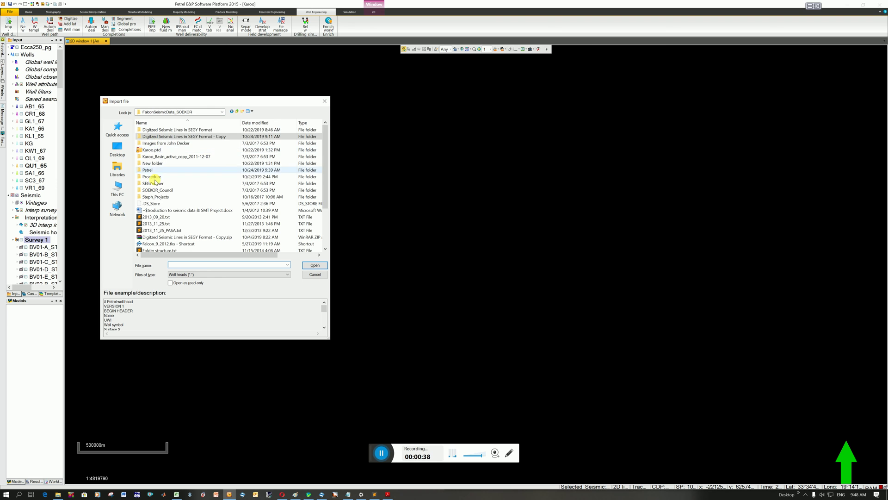
double_click(148, 170)
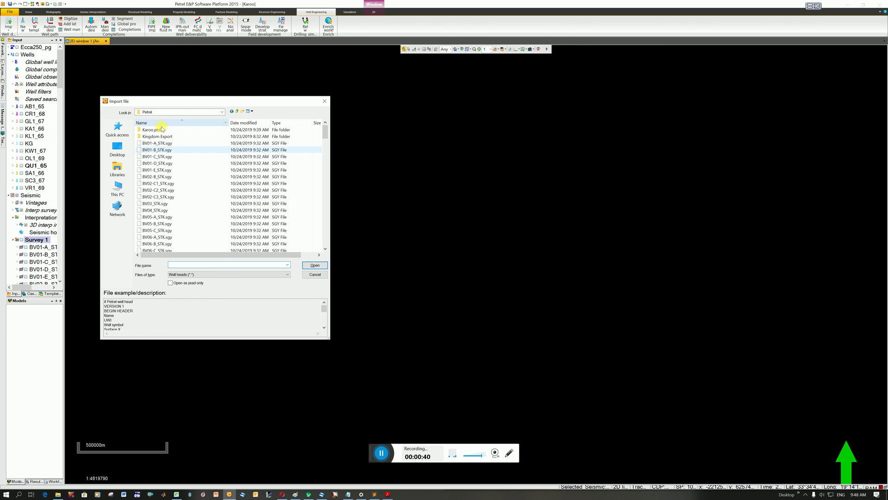
double_click(157, 137)
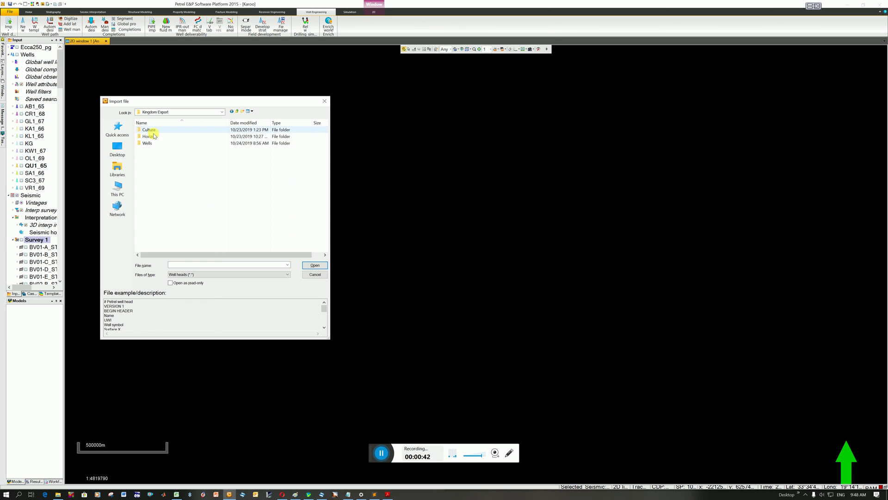
double_click(148, 143)
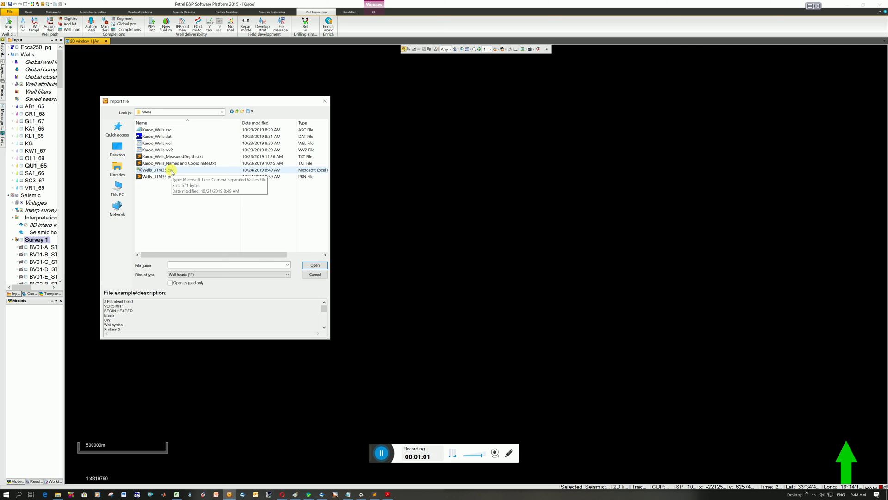
left_click(381, 452)
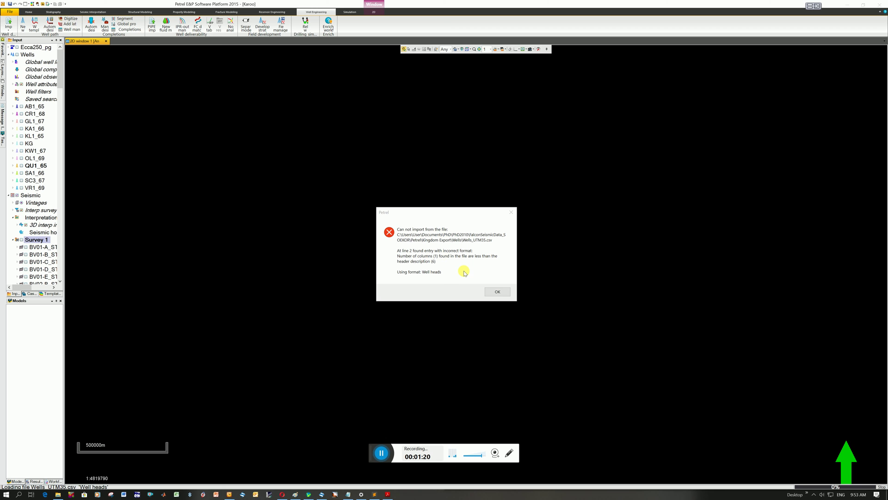
- Dismiss the column-count import error and close the reopened well data import list
left_click(499, 291)
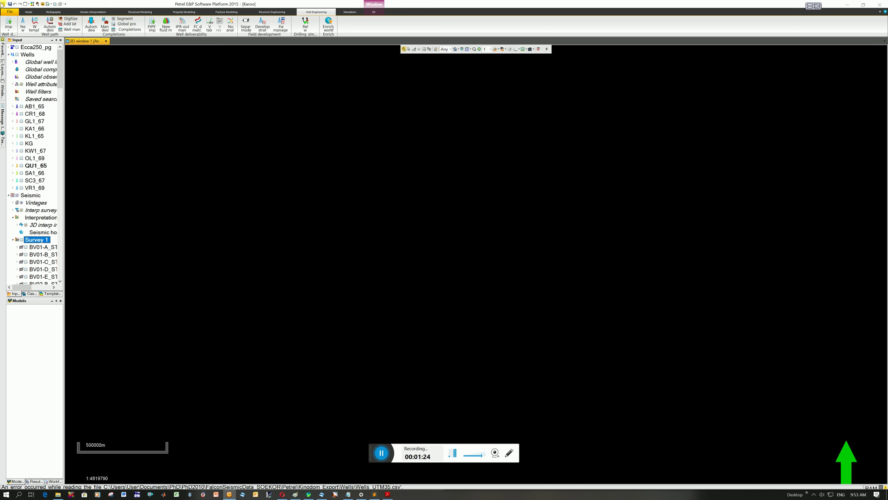
left_click(11, 31)
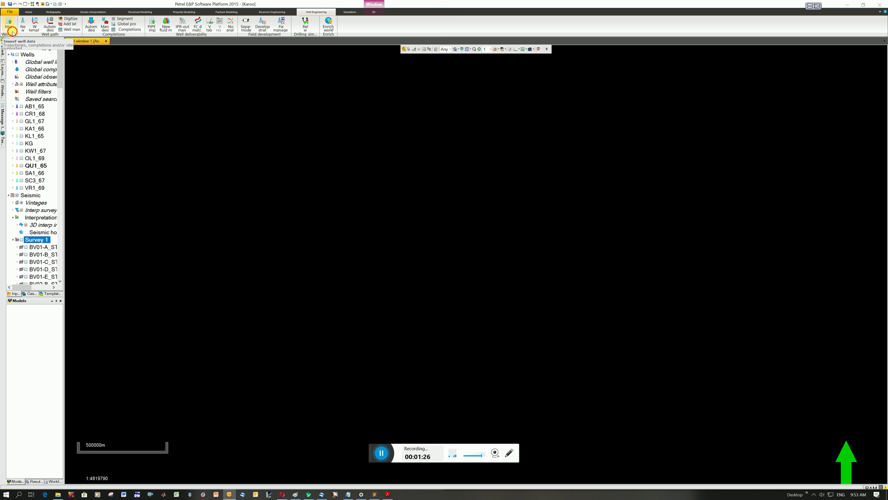
left_click(23, 51)
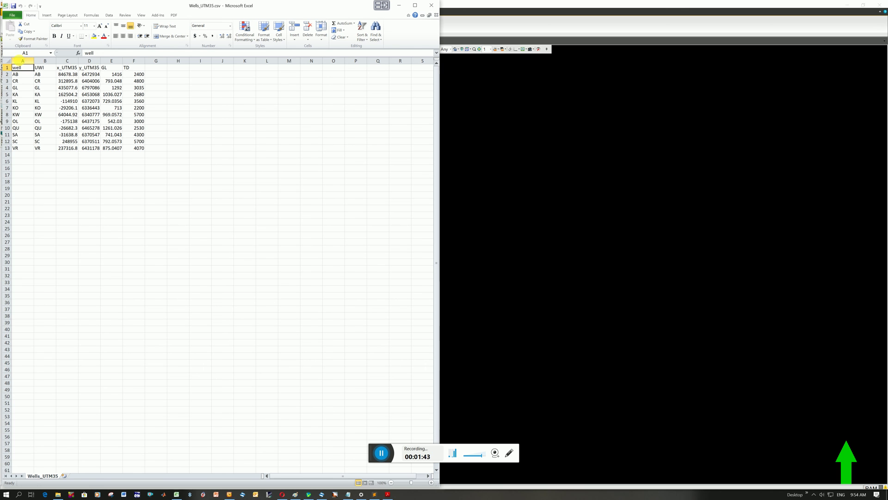
- Inspect the well, UWI, x_UTM35, y_UTM35, GL and TD columns down to cell F13
left_click(21, 61)
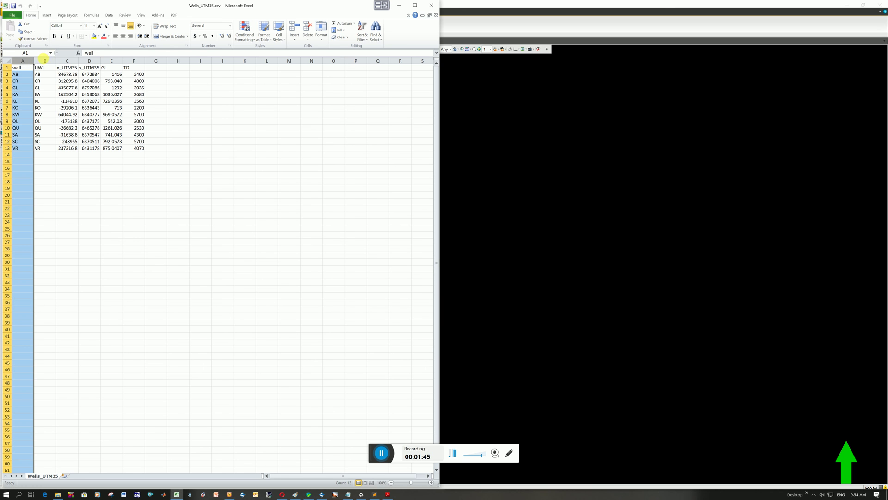
left_click(45, 61)
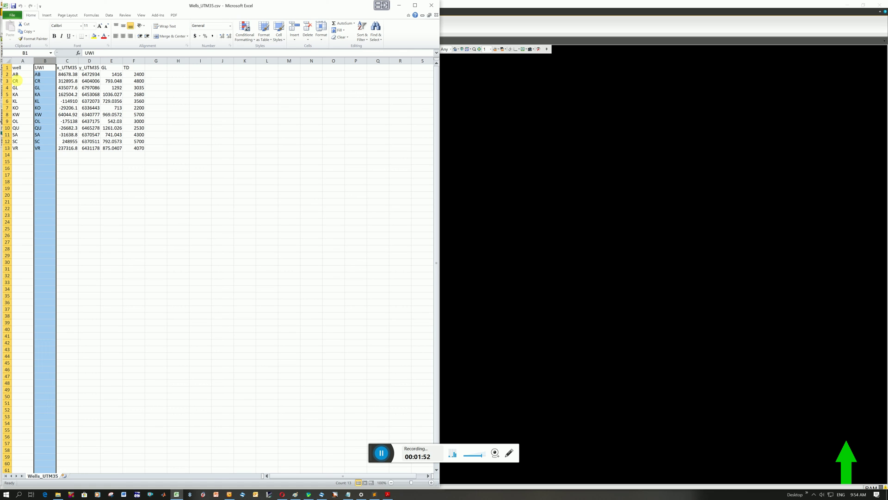
left_click(67, 61)
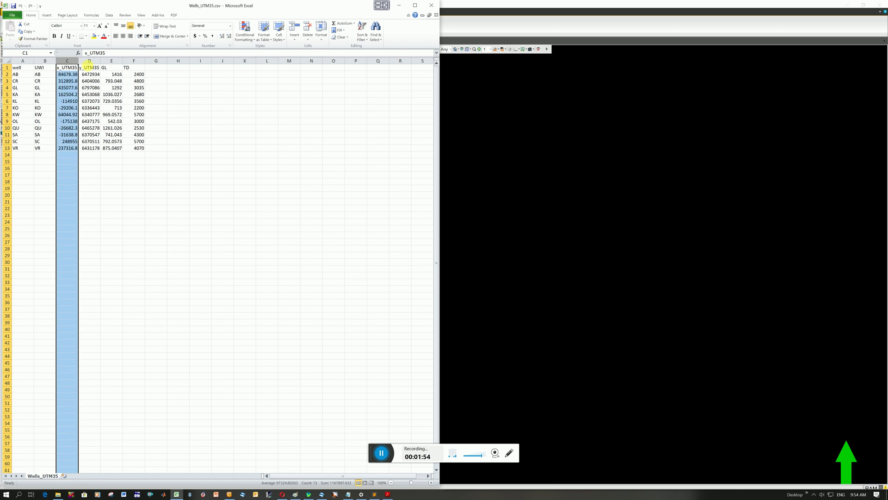
left_click(89, 67)
left_click(90, 61)
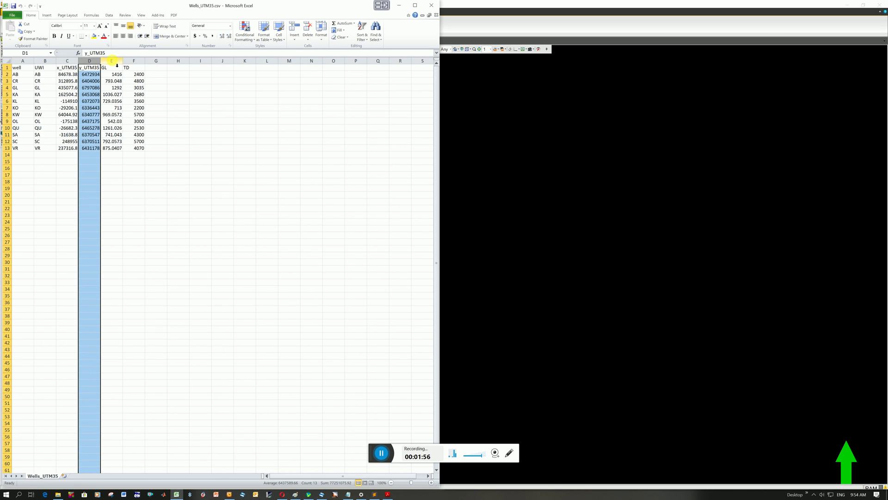
left_click(116, 60)
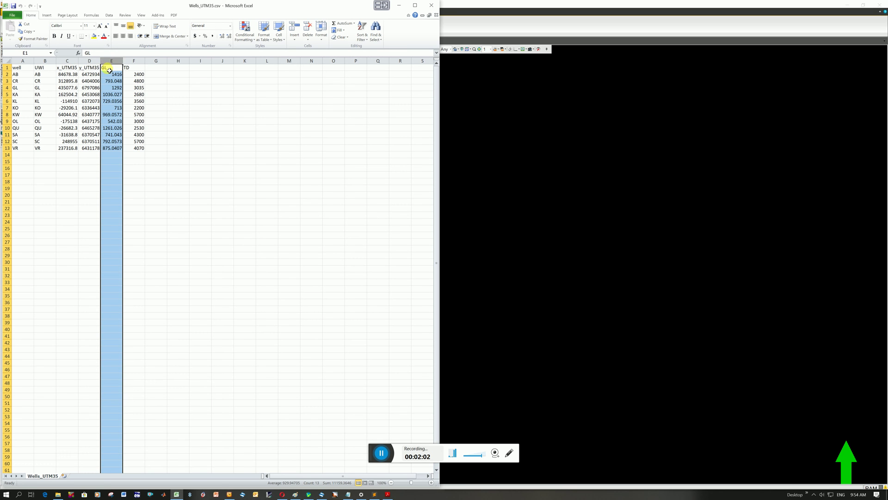
left_click_drag(115, 74, 119, 148)
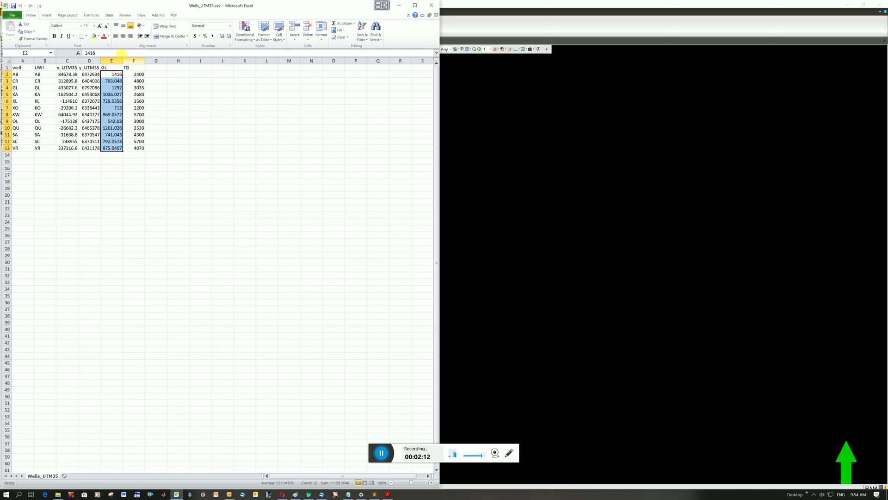
left_click(137, 61)
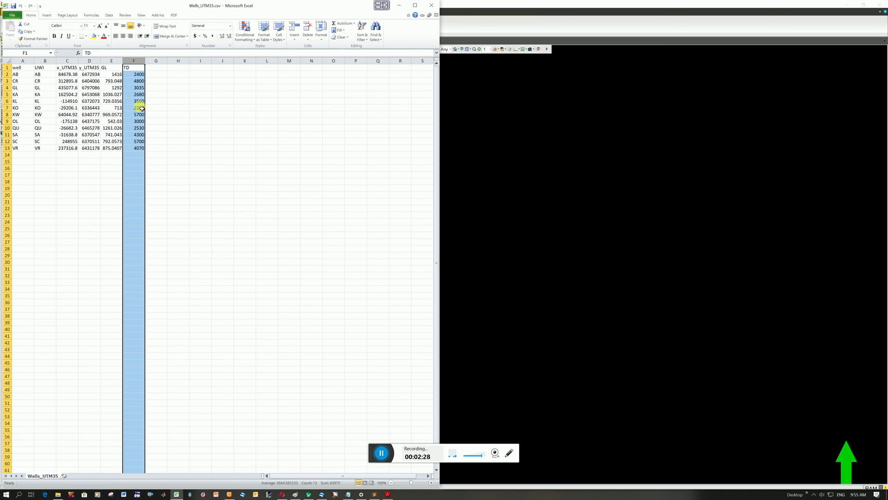
left_click(141, 149)
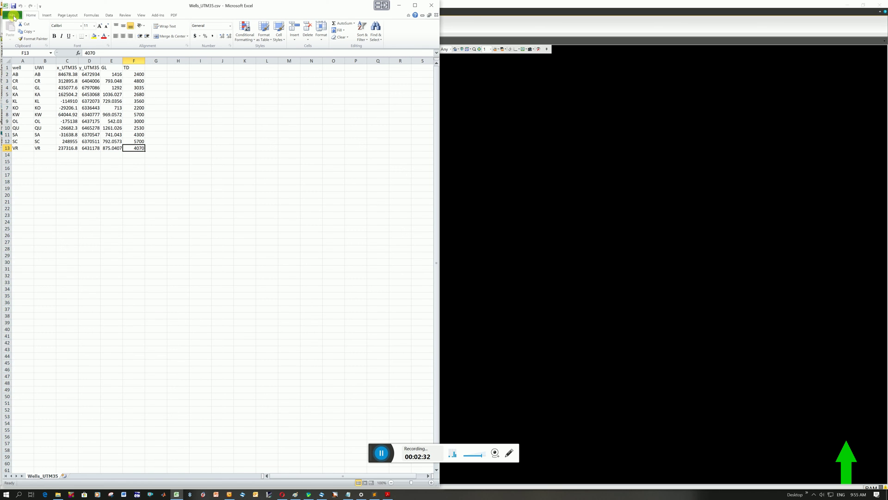
- Check the Wells_UTM35 file information and Save As formats, then cancel without saving
left_click(14, 16)
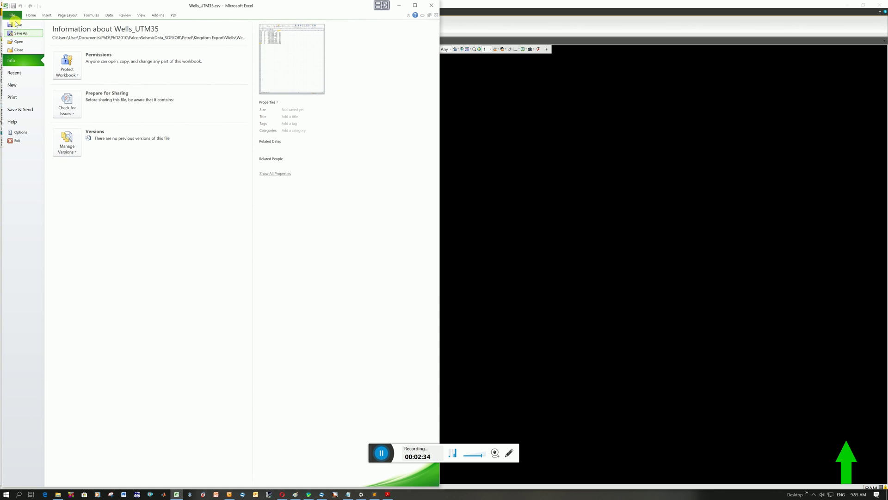
key("Escape")
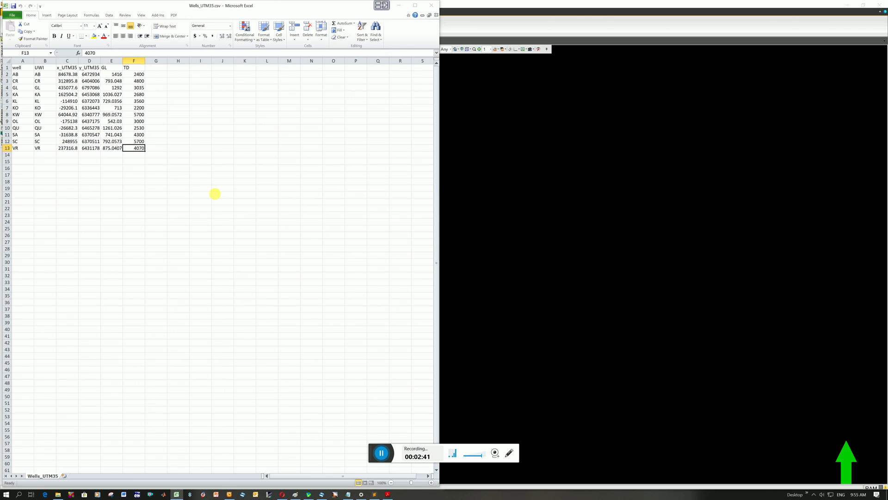
key("F12")
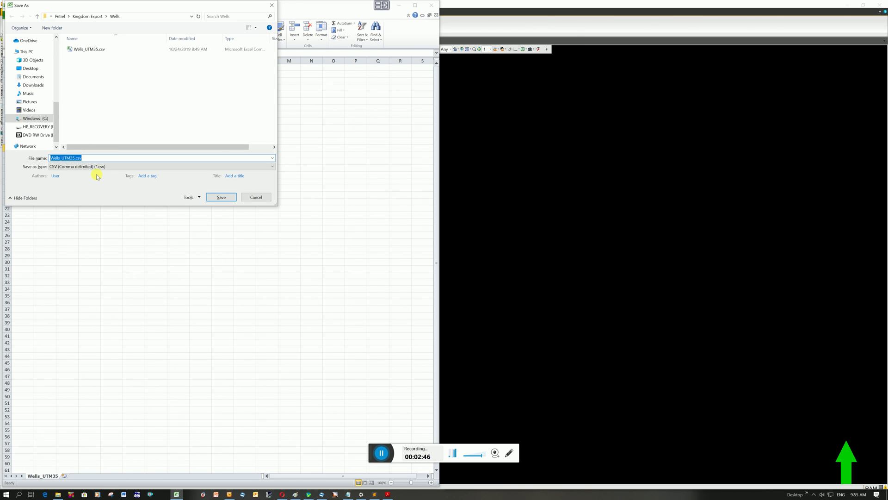
left_click(99, 166)
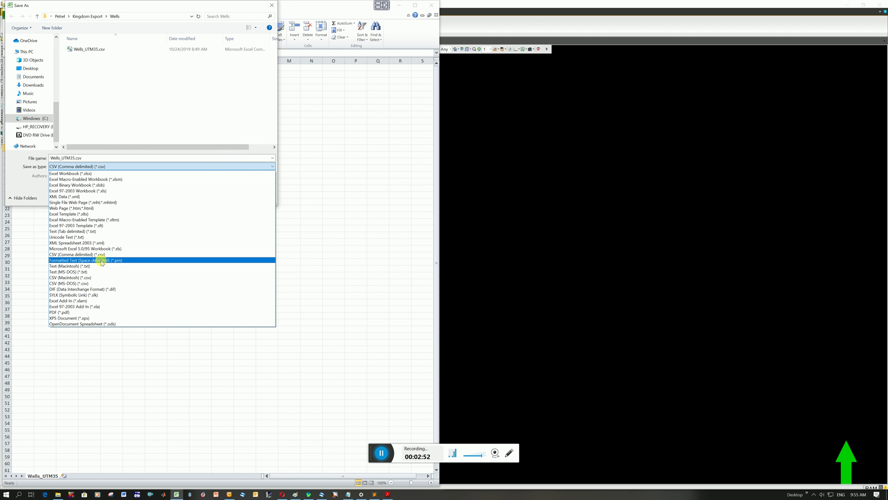
left_click(273, 5)
left_click(273, 6)
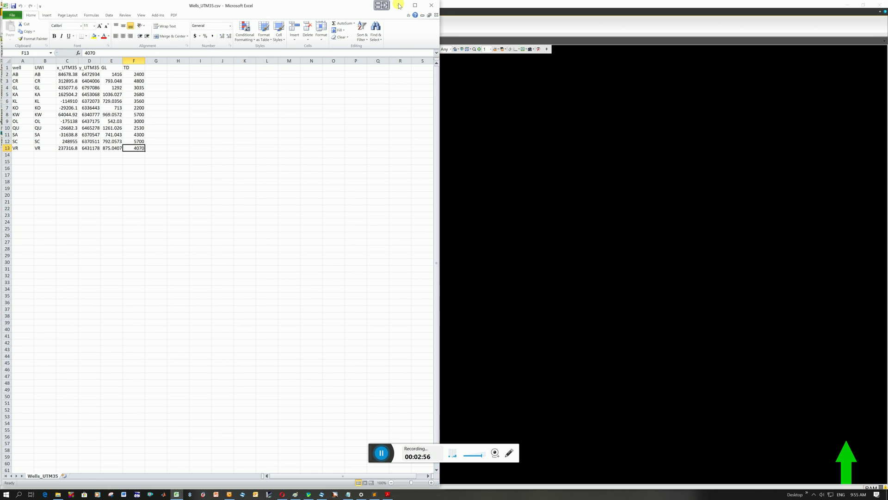
- Minimize Excel and import Wells_UTM35.prn as well heads, widening the settings window
left_click(398, 7)
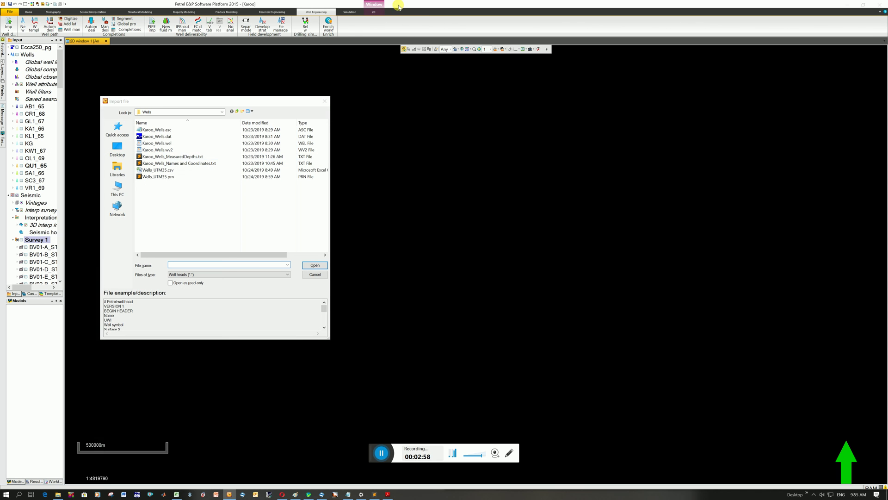
double_click(158, 169)
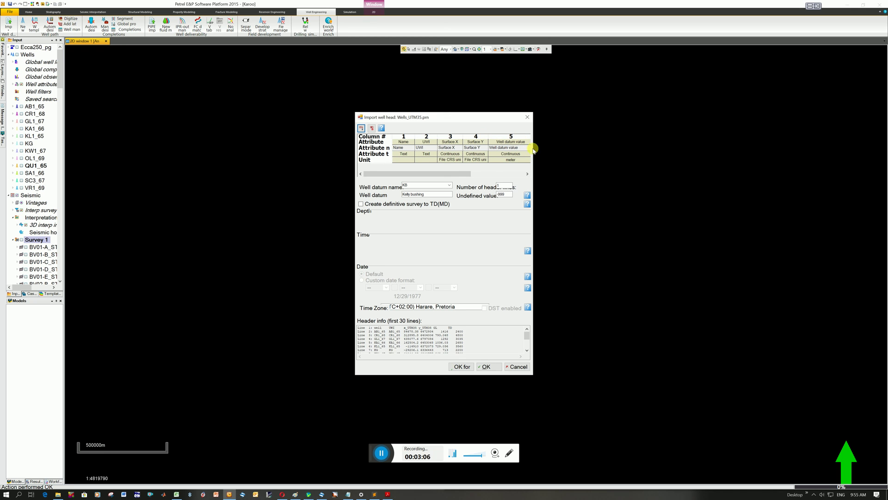
left_click_drag(533, 149, 737, 171)
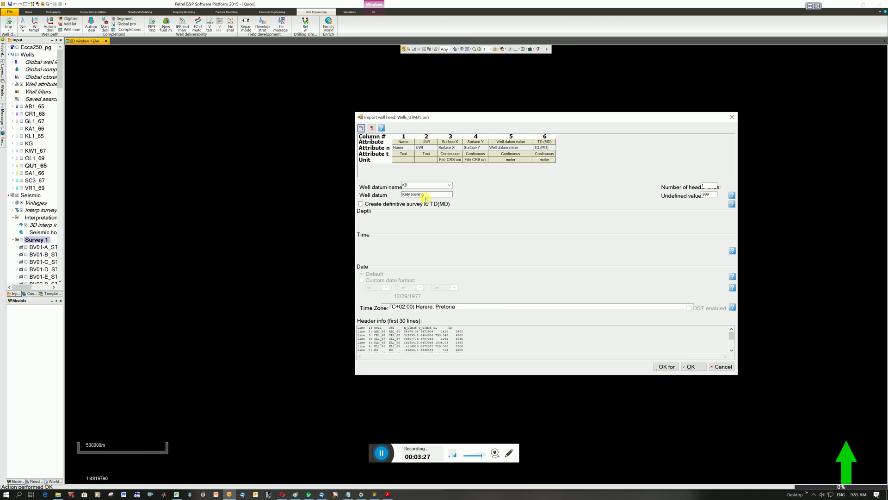
- Keep KB as the well datum name and narrow the import settings window
left_click(449, 185)
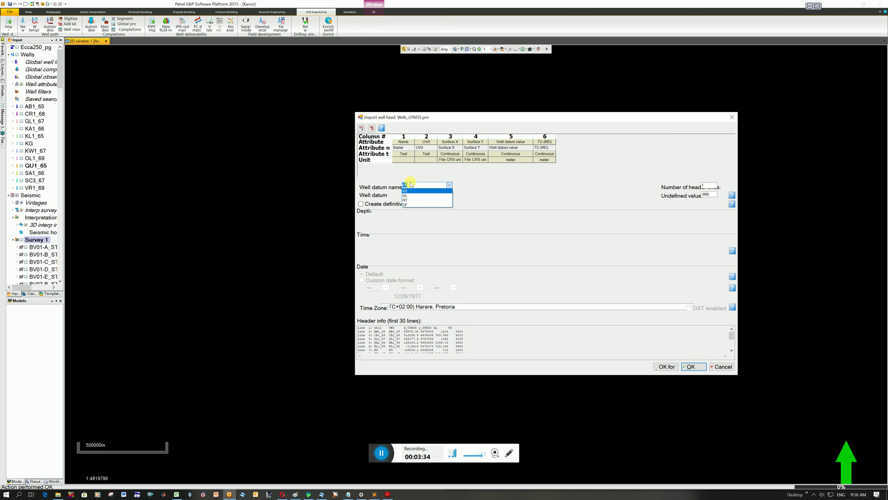
left_click(503, 204)
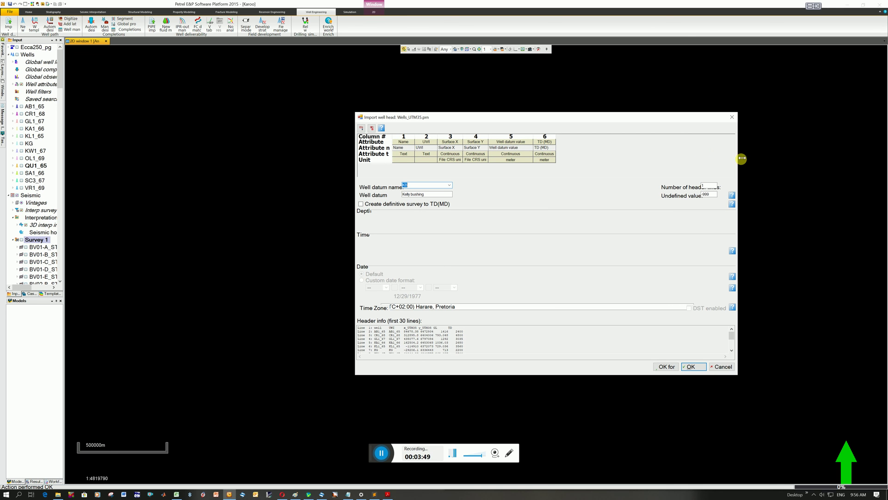
left_click_drag(738, 157, 815, 159)
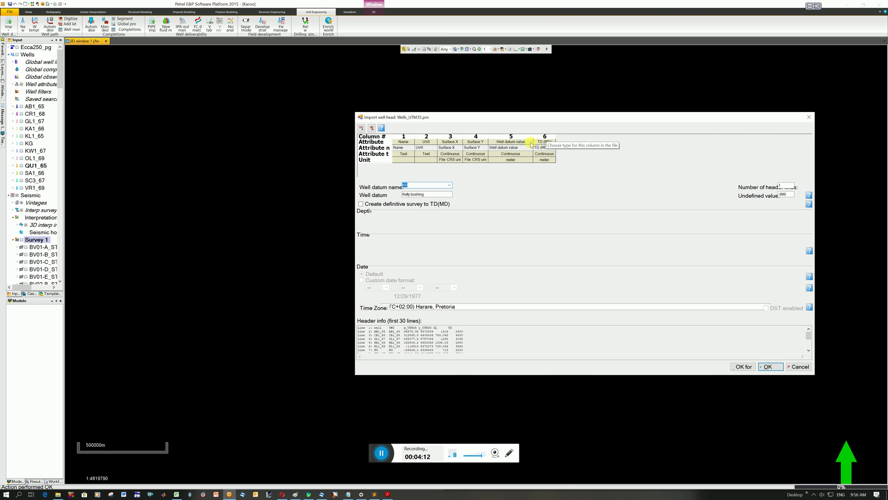
- Assign the TD (MD) attribute to column 6
left_click(550, 142)
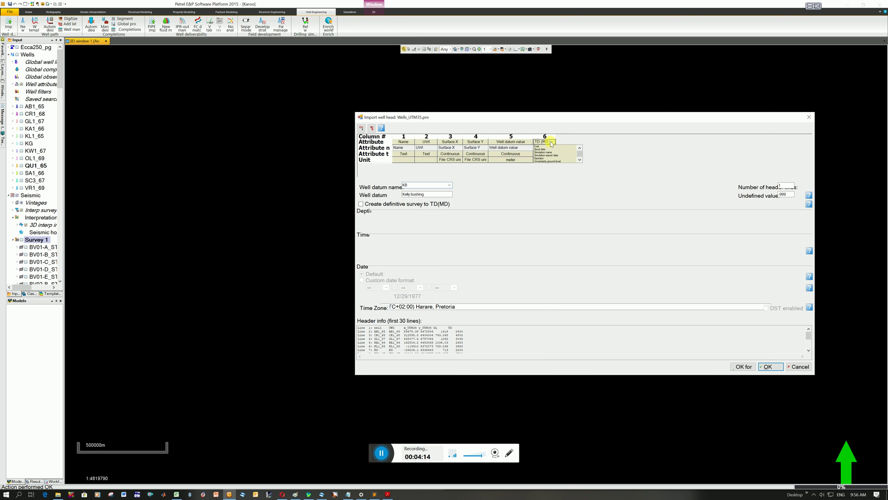
left_click(579, 148)
left_click(580, 148)
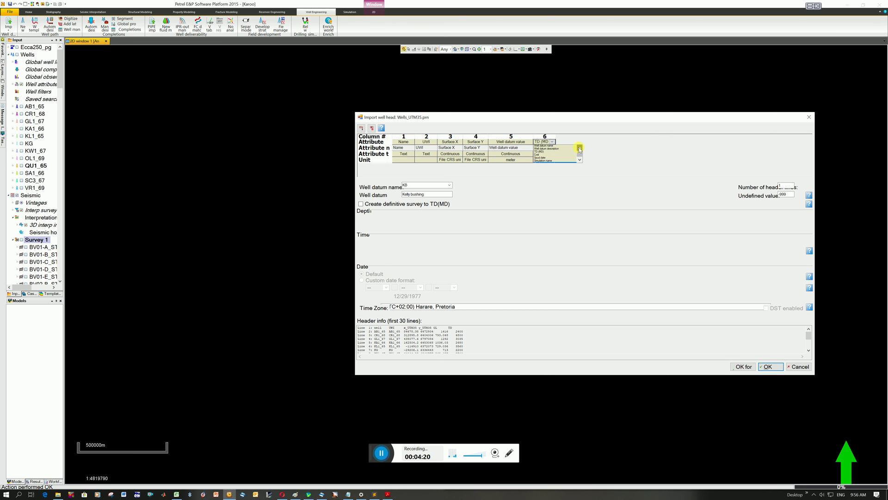
left_click(545, 156)
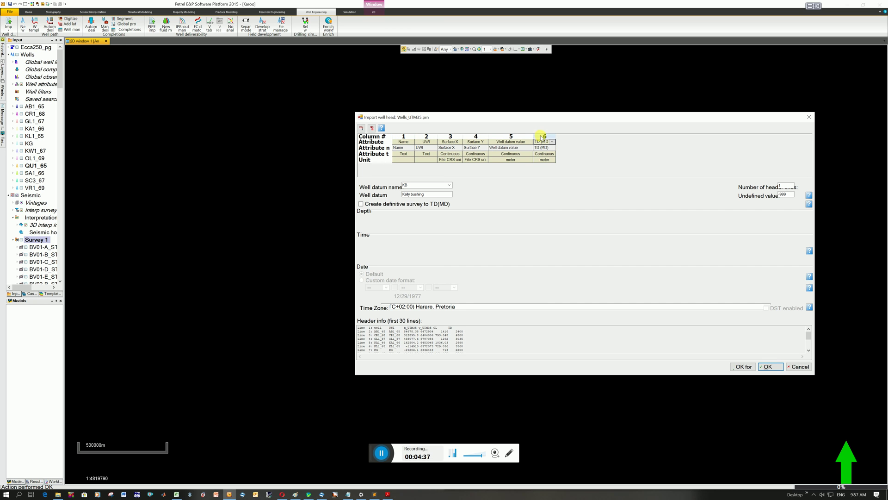
- Choose GL (Ground level) as the well datum name and accept the settings for all
left_click(449, 185)
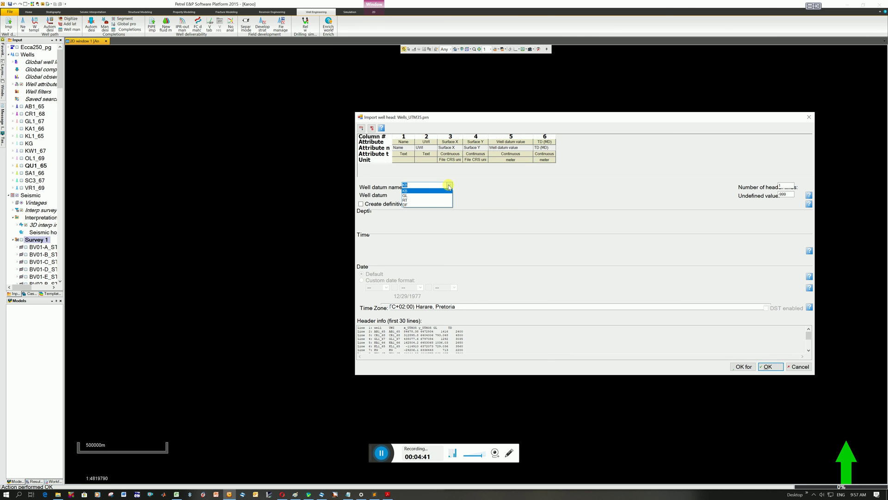
left_click(406, 196)
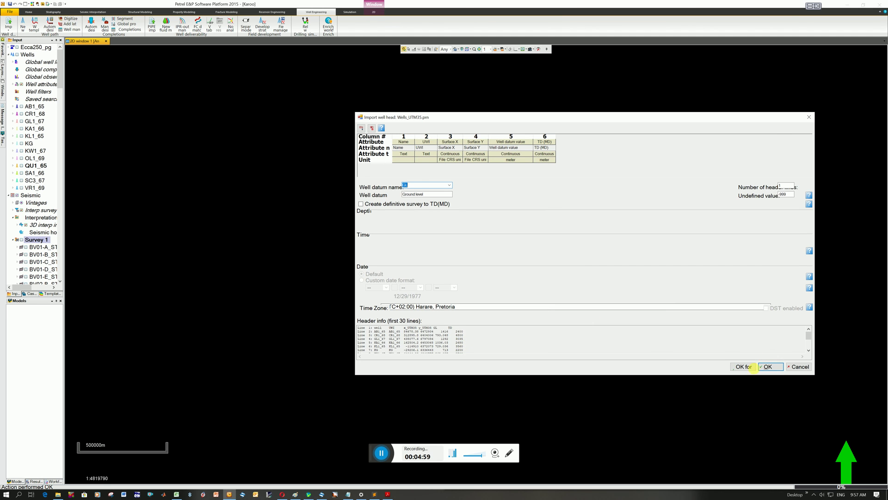
left_click(744, 366)
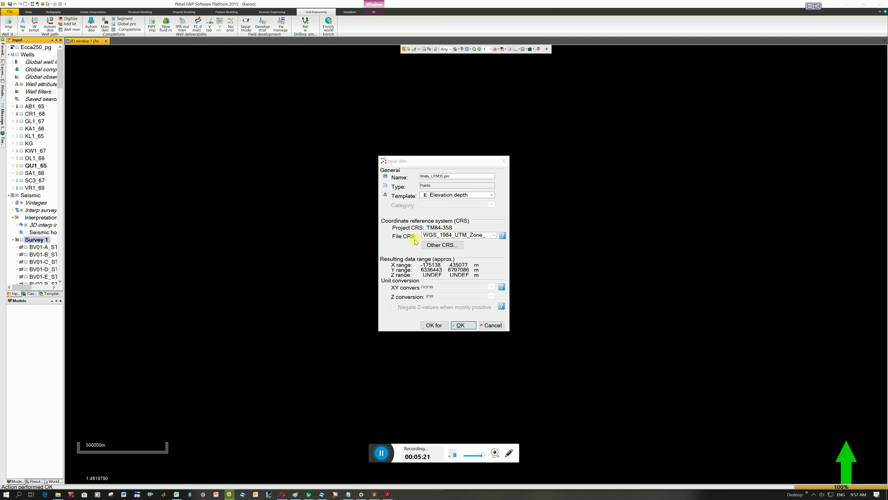
- Open the full coordinate reference system list via Other CRS... in Input data
left_click(447, 248)
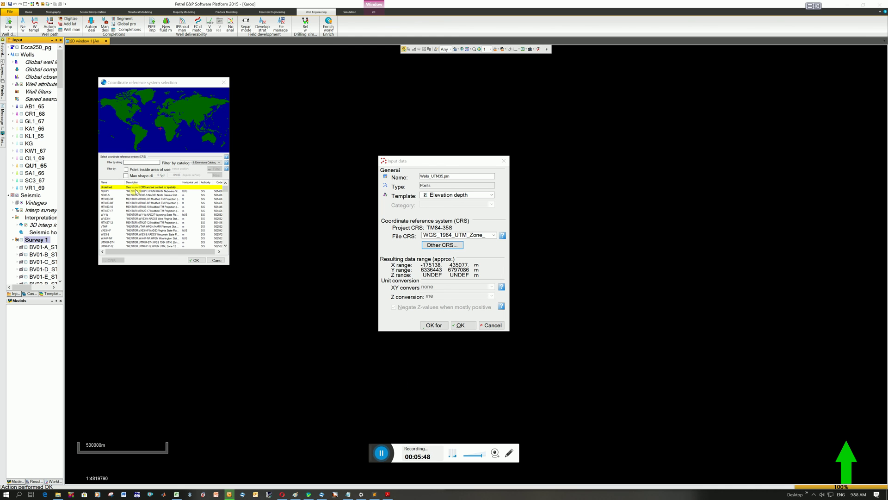
- Filter the CRS list by 32735, pick WGS_1984_UTM_Zone_35S, and confirm both dialogs
left_click(137, 163)
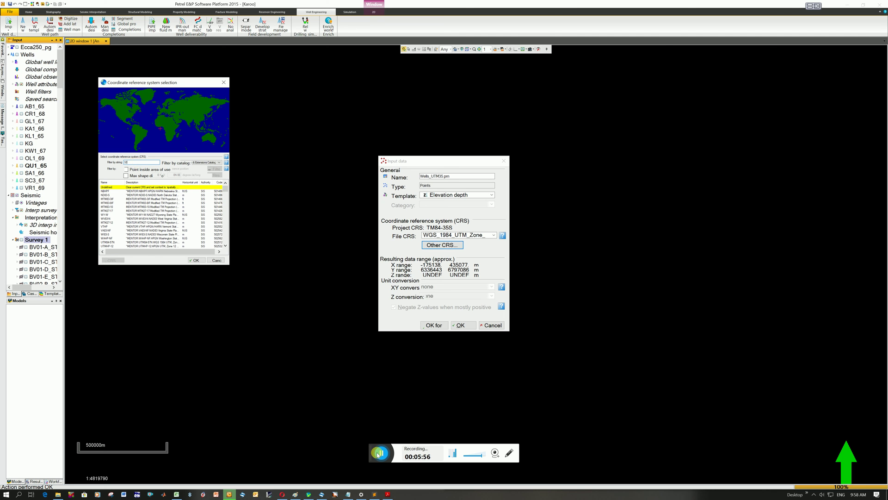
type("32735")
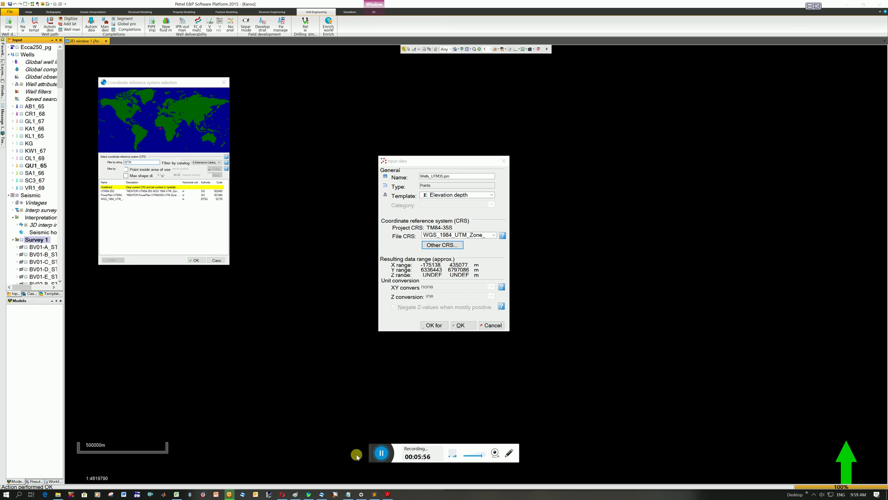
left_click(220, 199)
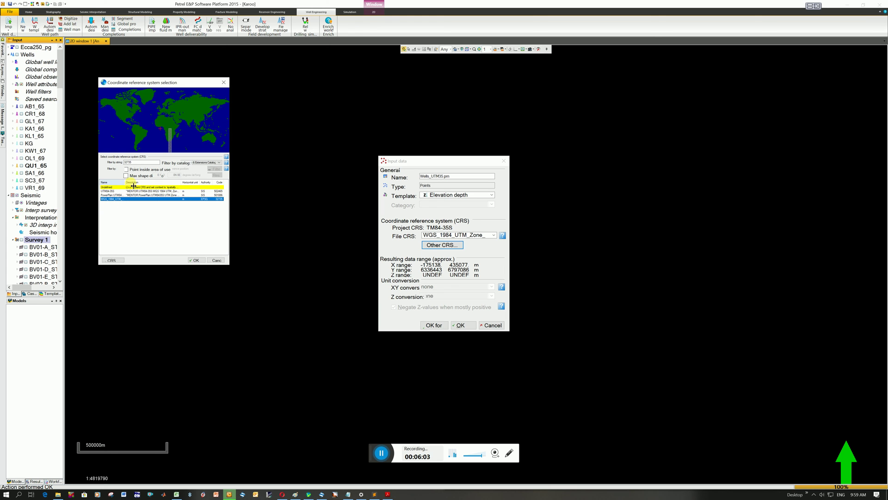
left_click_drag(125, 182, 141, 183)
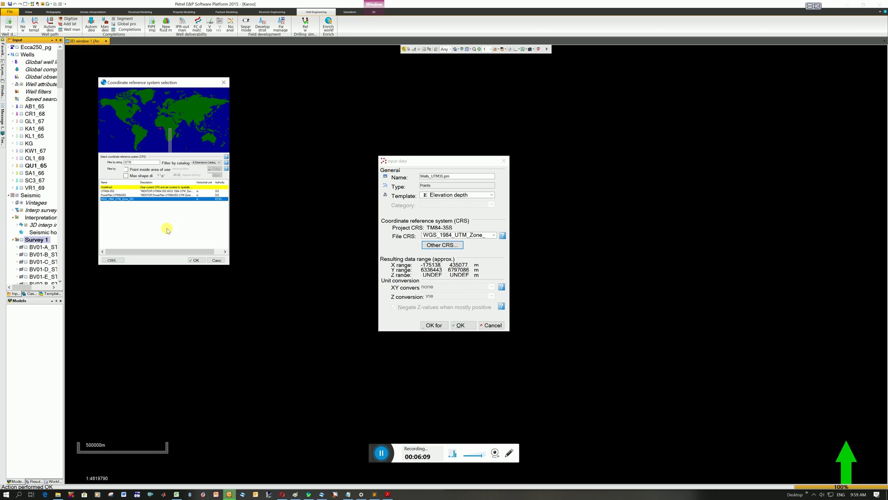
left_click(196, 260)
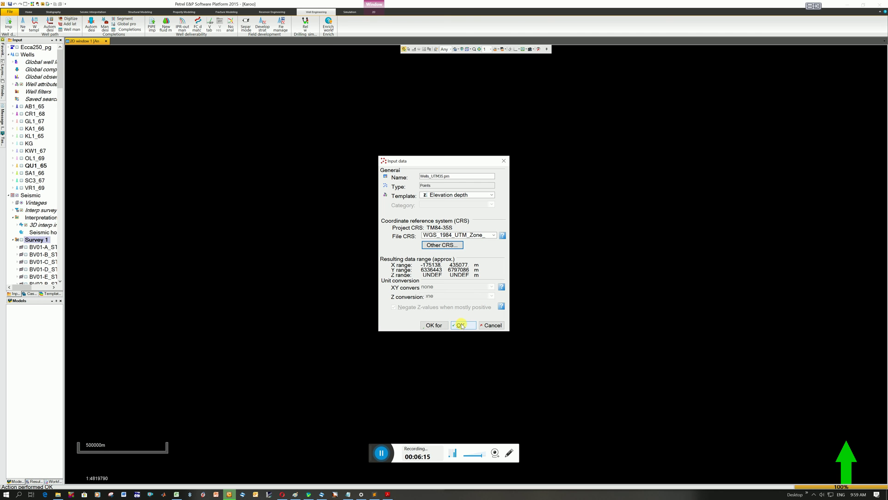
left_click(434, 325)
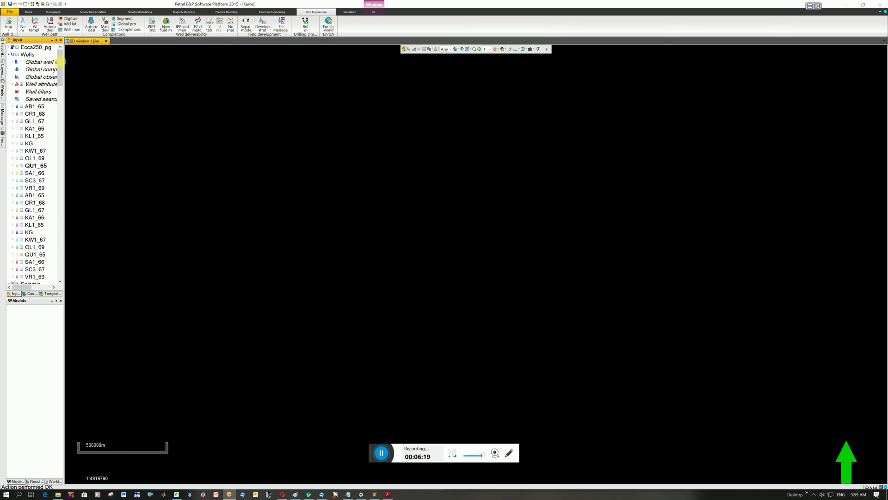
mouse_move(60, 62)
left_mouse_down()
mouse_move(67, 273)
mouse_move(56, 60)
left_mouse_up()
left_click_drag(64, 87, 66, 90)
scroll(64, 93, "down", 7)
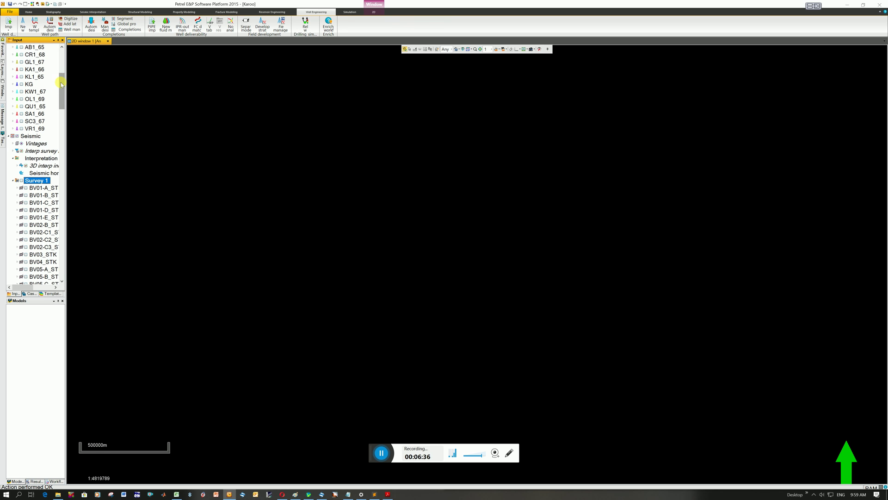
- Select the old wells from VR1_69 up to AB1_65 and delete them with Yes to All
left_click(63, 98)
left_click_drag(62, 98, 62, 79)
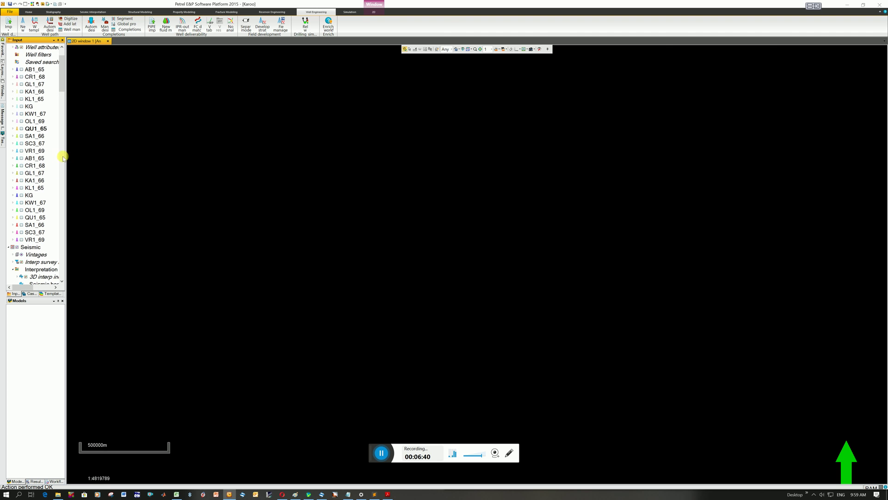
left_click(35, 151)
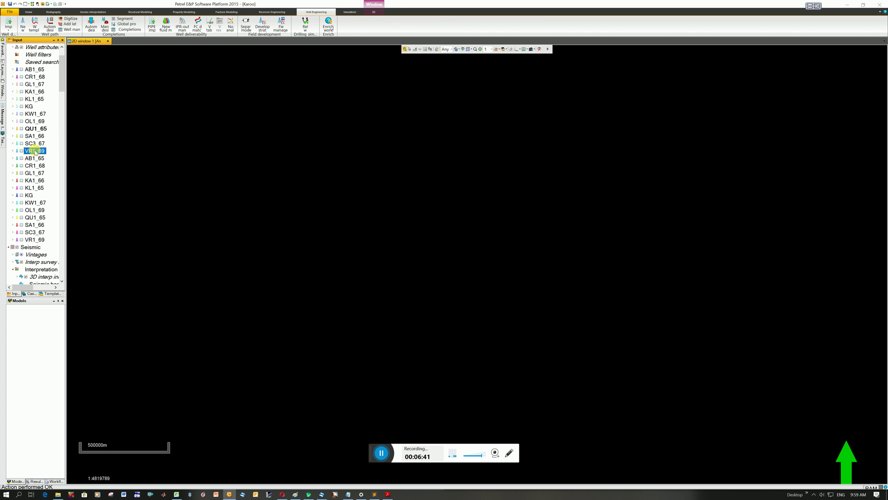
left_click(35, 70, "shift")
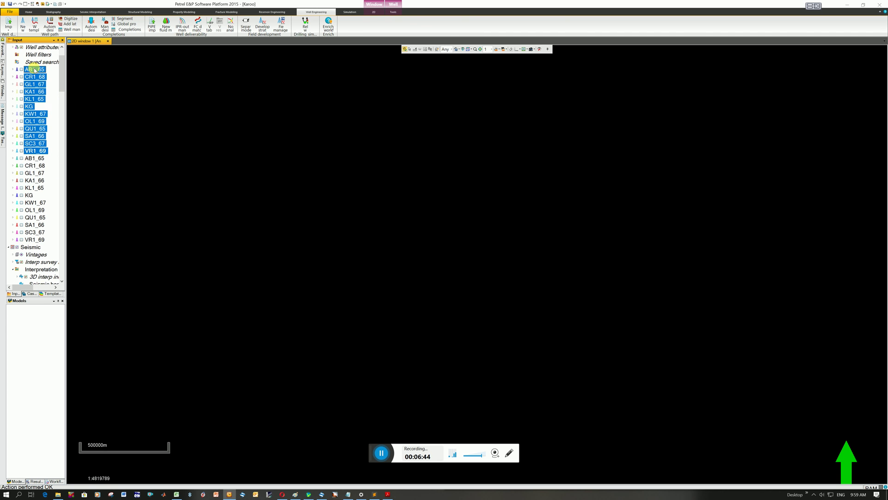
right_click(35, 69)
left_click(58, 72)
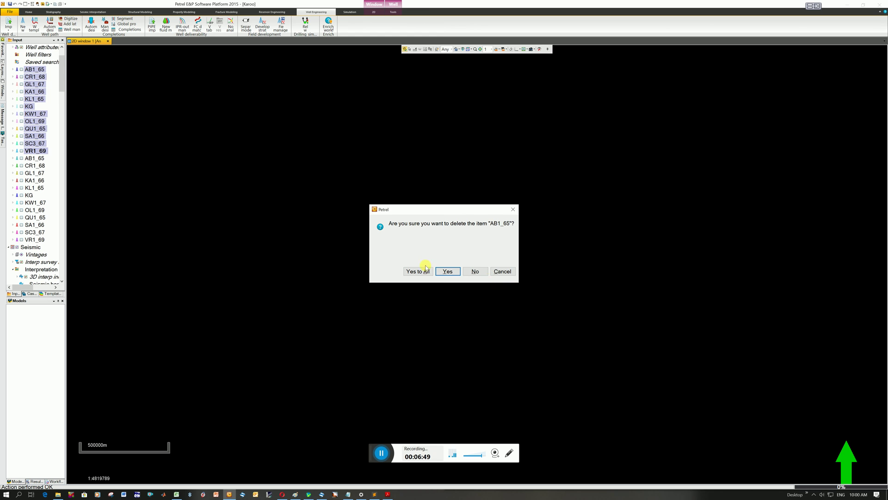
left_click(425, 270)
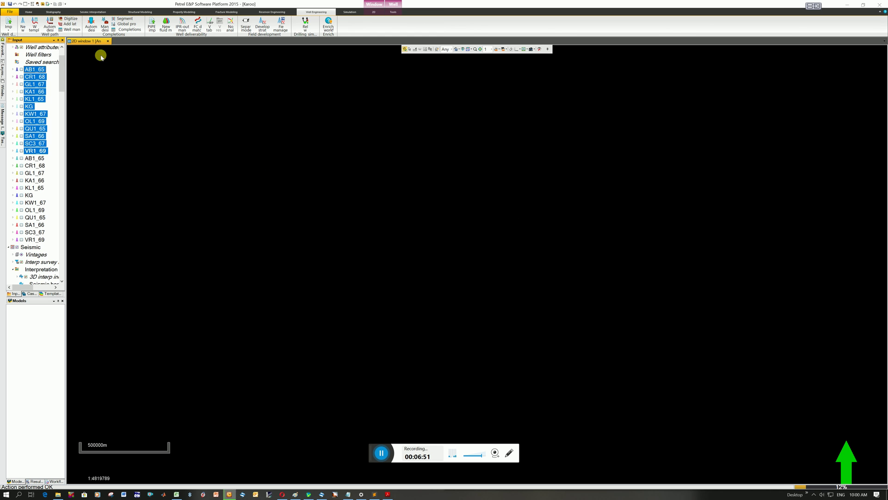
scroll(64, 55, "up", 2)
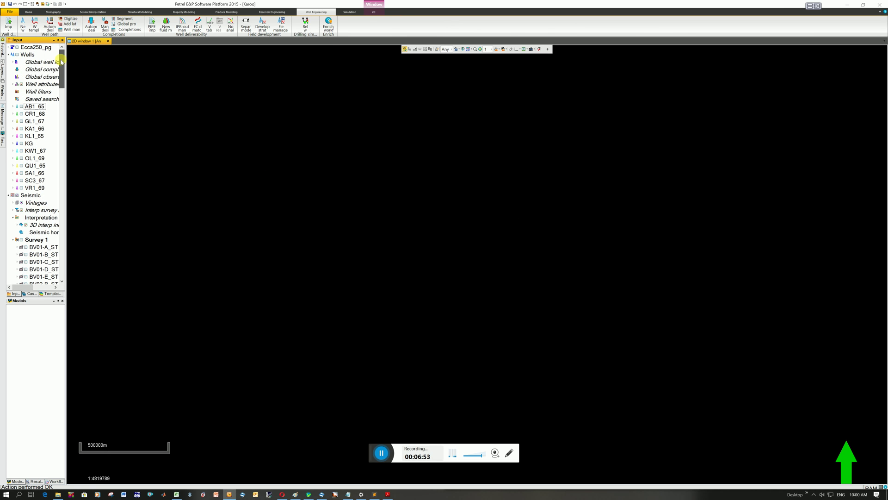
- Turn on the Wells folder so all 12 remaining wells display in the 2D window
left_click(17, 55)
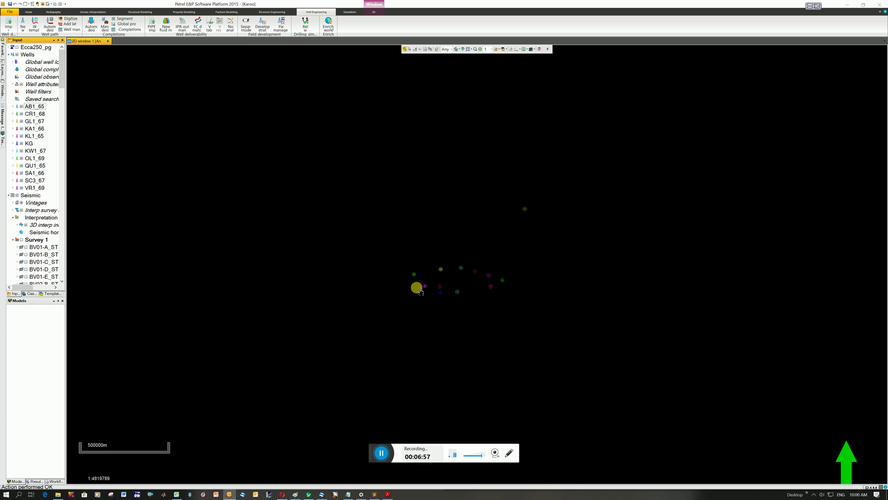